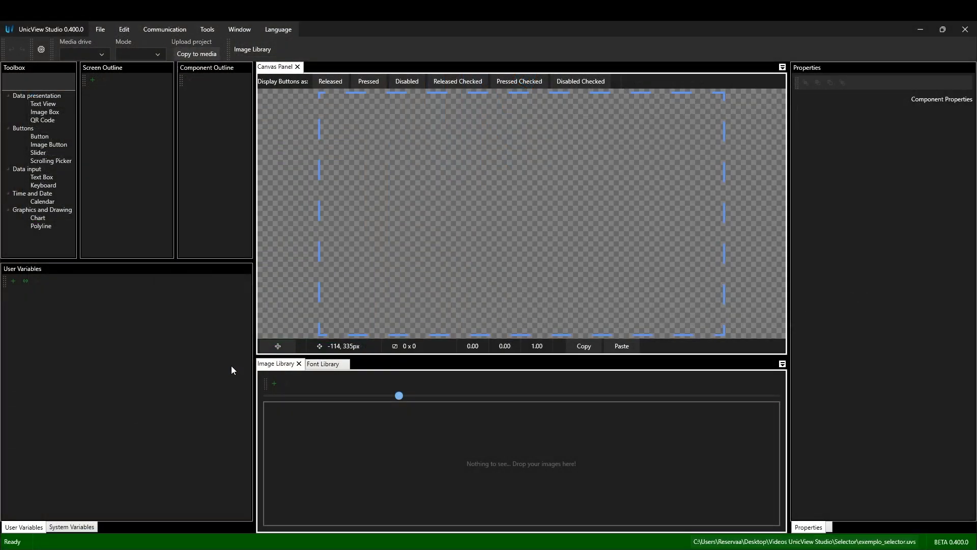
Add a new screen and place a Text View on its canvas at about X 210, Y 232.
click(92, 80)
click(138, 100)
drag(50, 105, 347, 144)
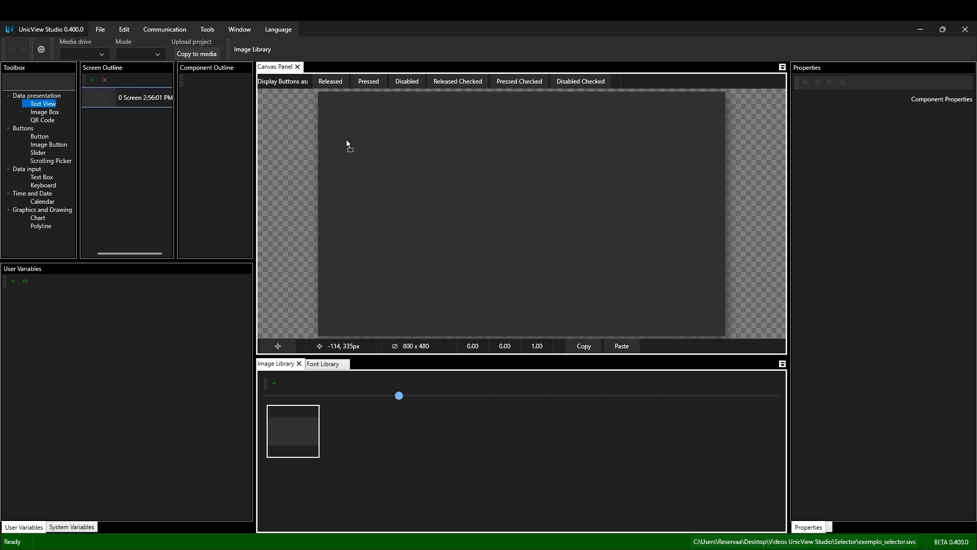
drag(425, 209, 425, 210)
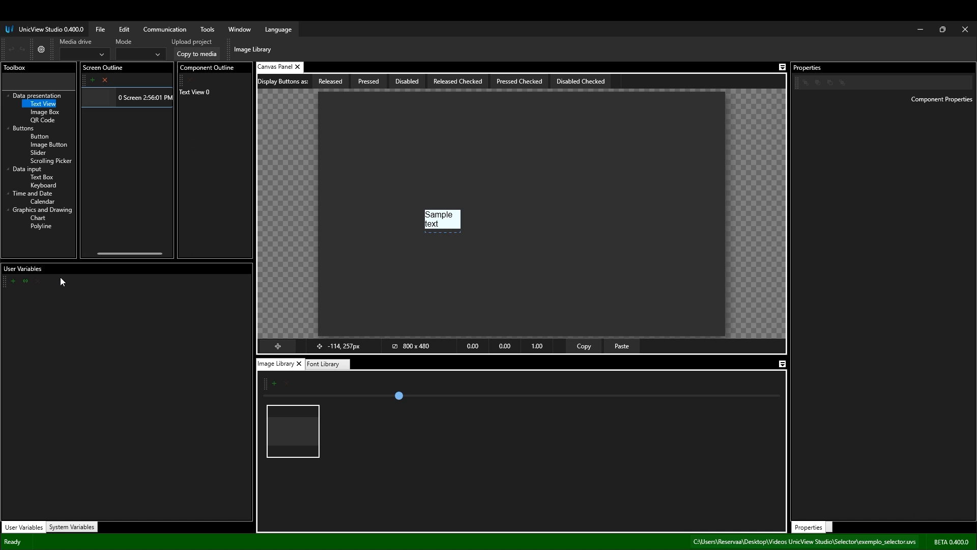
Create a selector variable of type Static Text with the designator Languages.
click(26, 282)
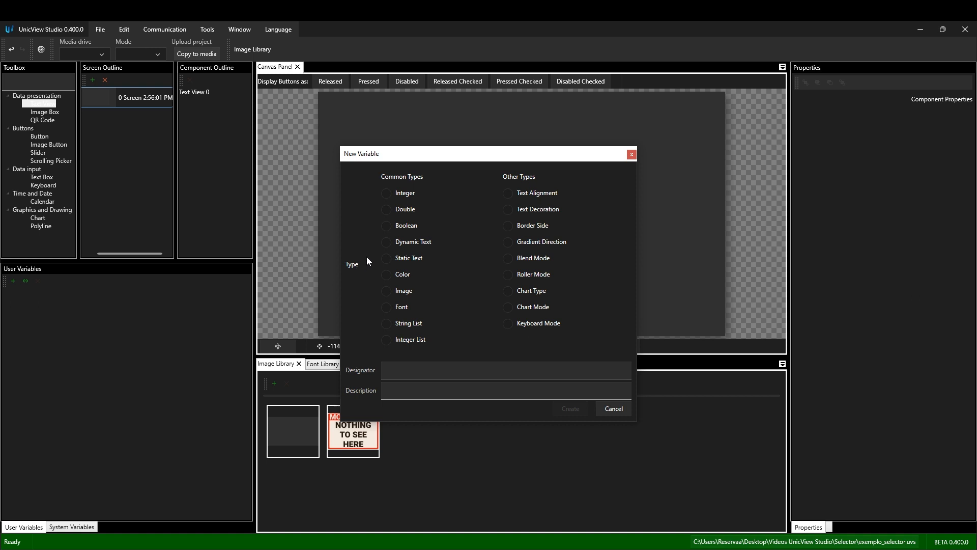
click(409, 261)
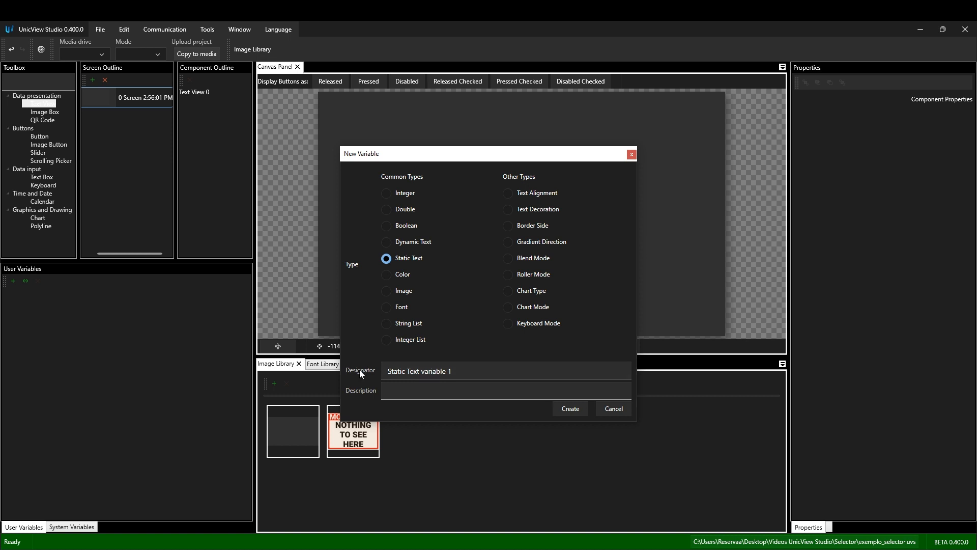
drag(460, 370, 385, 359)
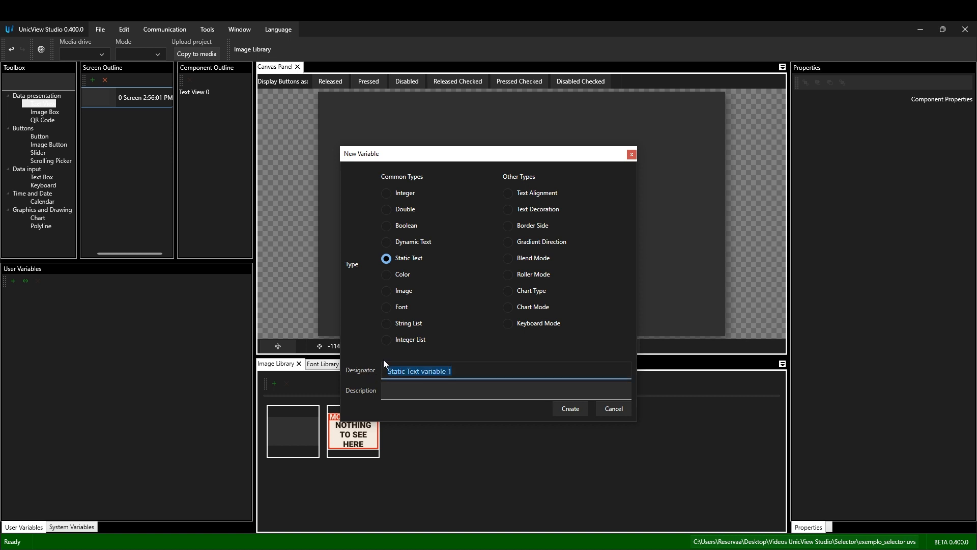
text(Languages)
click(568, 411)
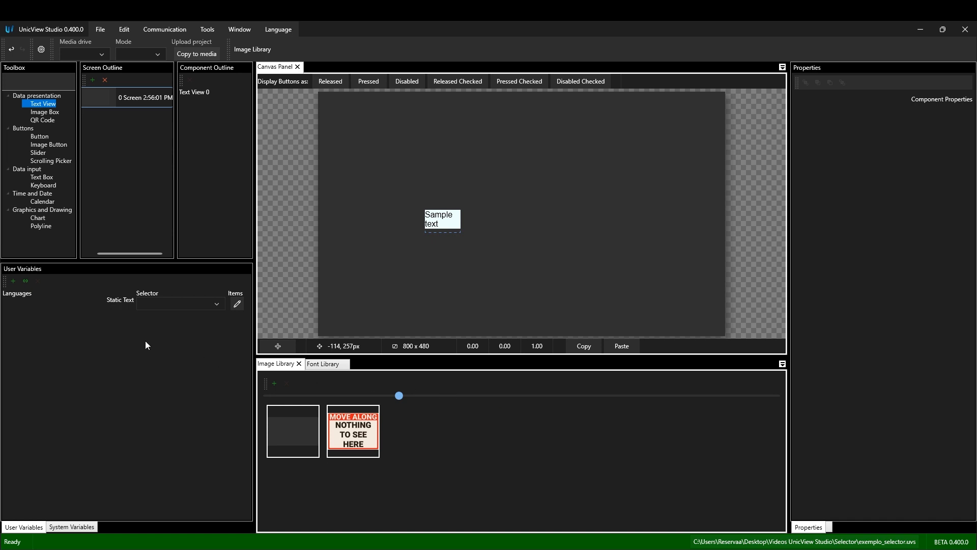
Open the items of the Languages variable and add four blank entries.
click(56, 301)
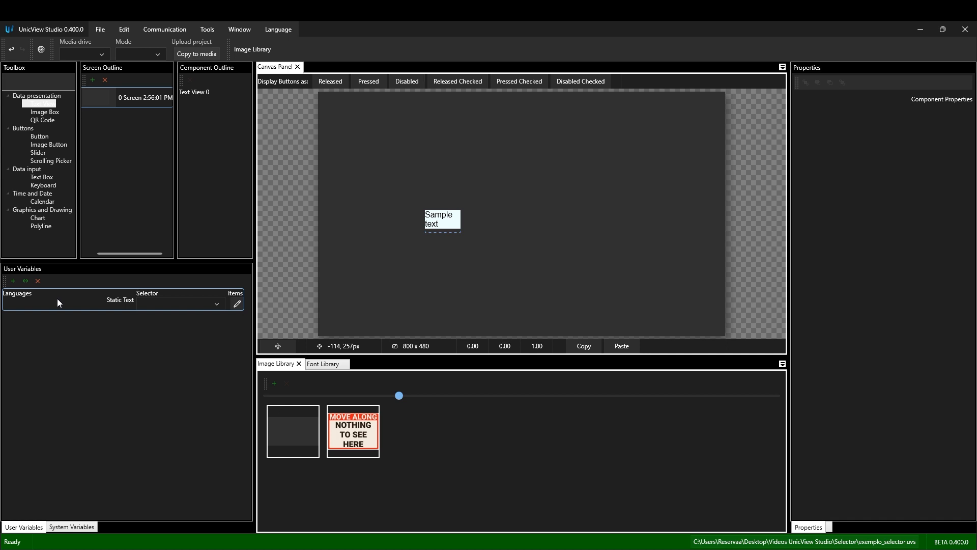
click(237, 304)
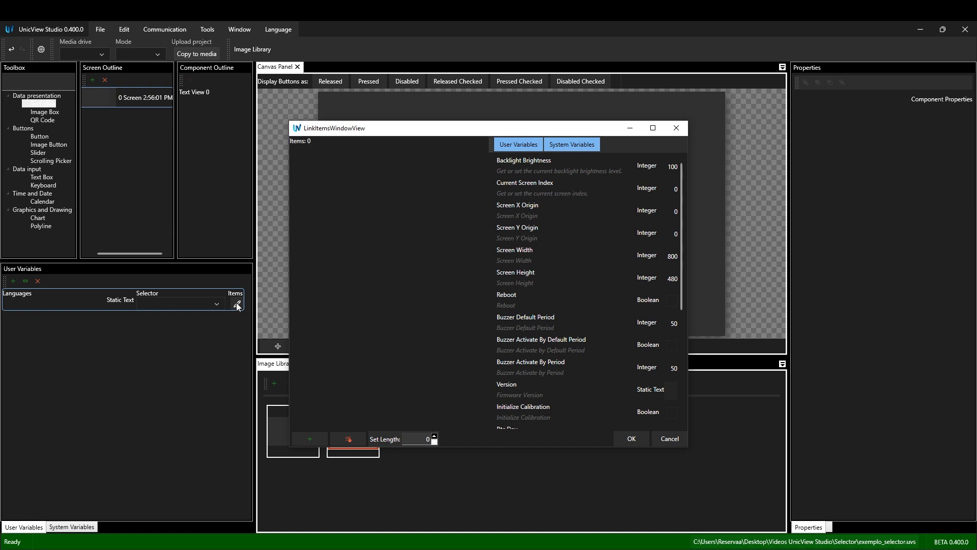
click(313, 437)
click(313, 437)
click(313, 437)
click(313, 437)
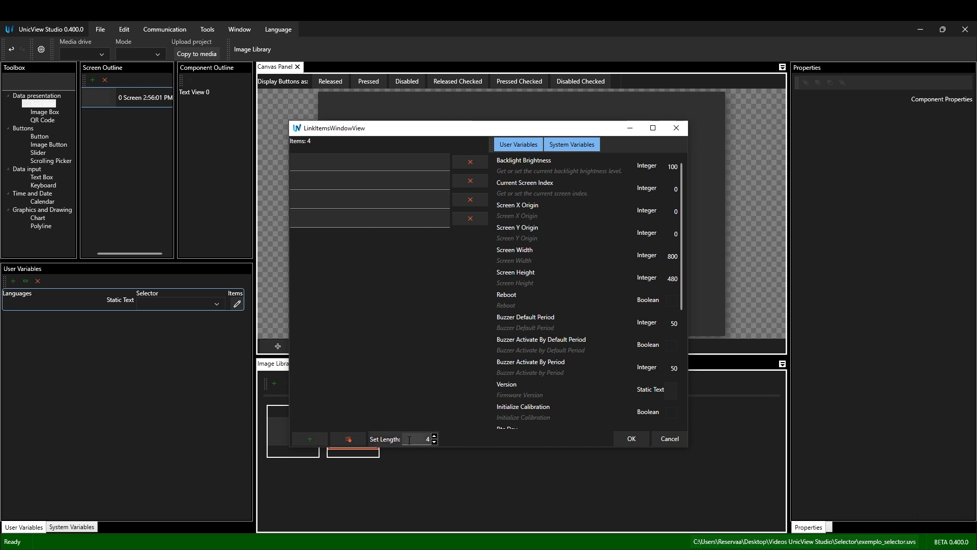
Set the item list length to 10 and clear all the entries.
click(410, 441)
key(BackSpace)
text(10)
key(Return)
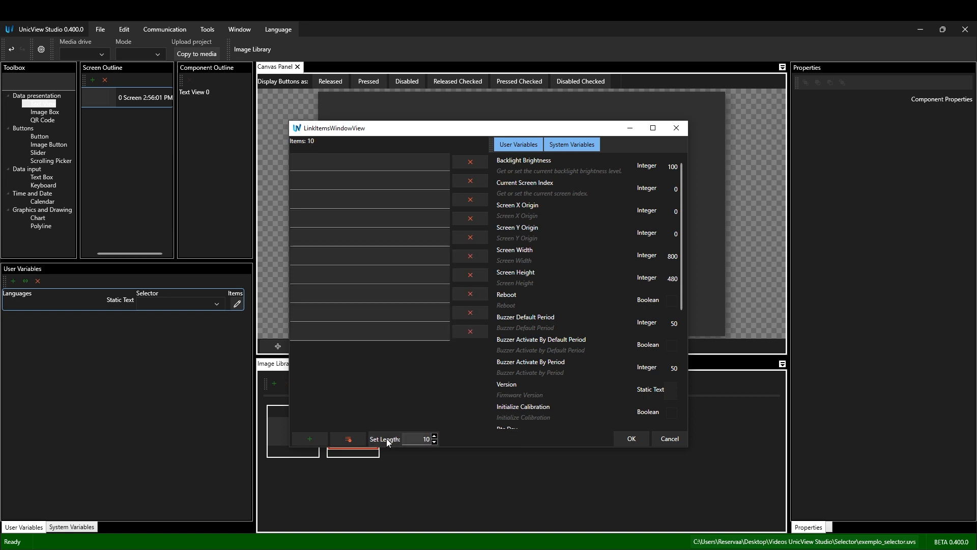
click(348, 439)
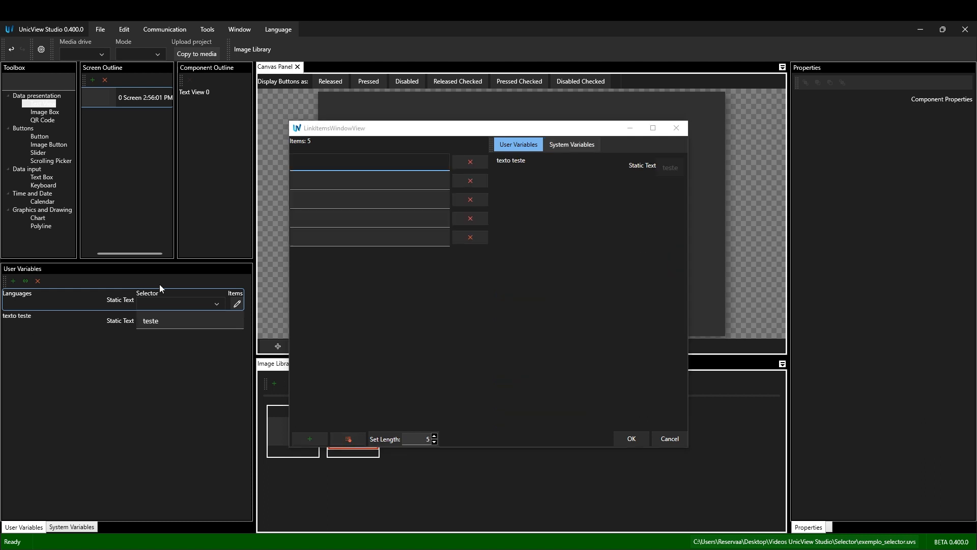
Enter item1 as the first item and link the texto teste variable as an additional item.
click(355, 164)
text(item1)
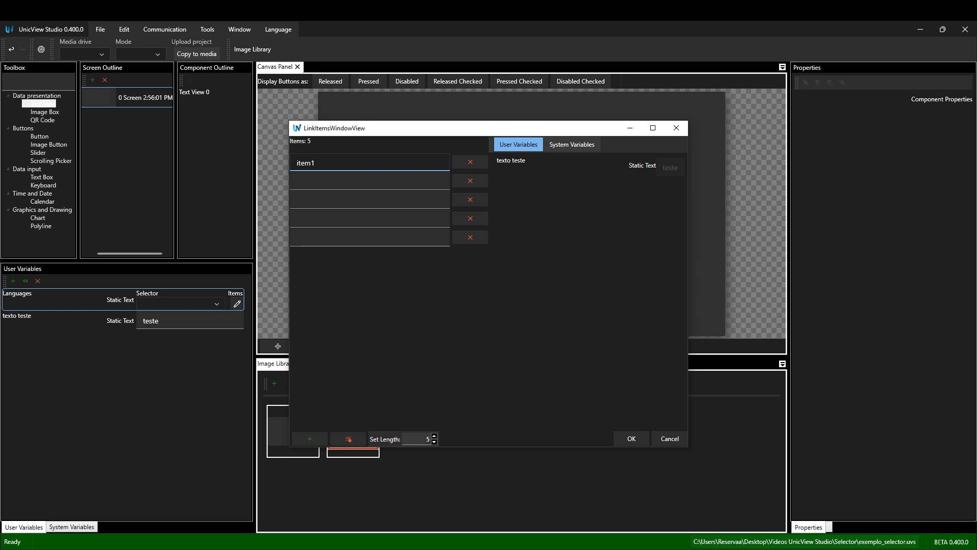
drag(514, 165, 430, 263)
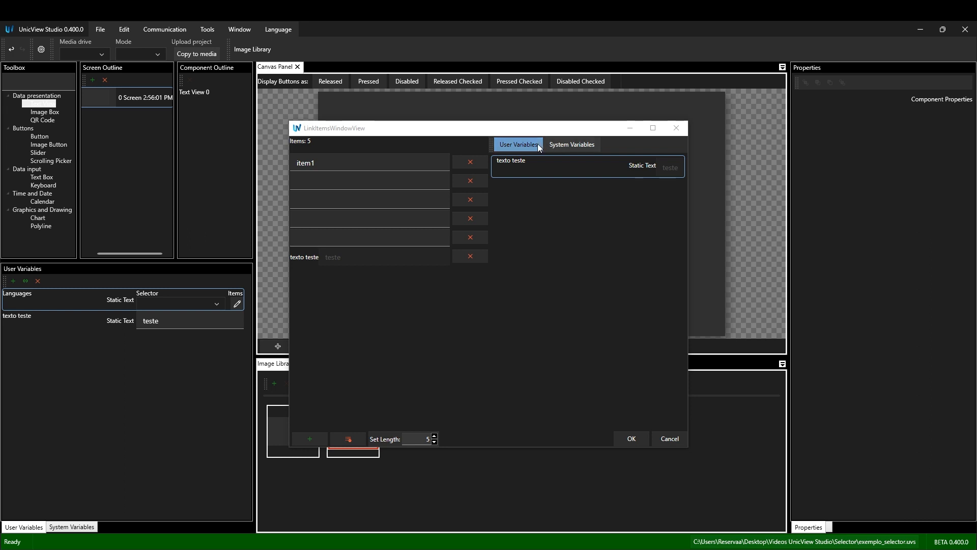
Turn off the system and user variable filters in the list of linkable variables.
click(560, 144)
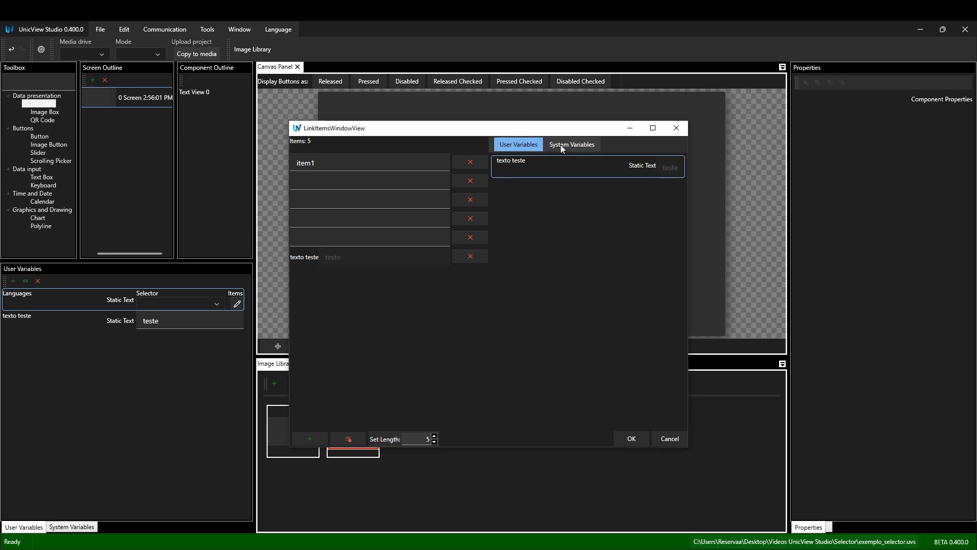
click(561, 144)
click(530, 146)
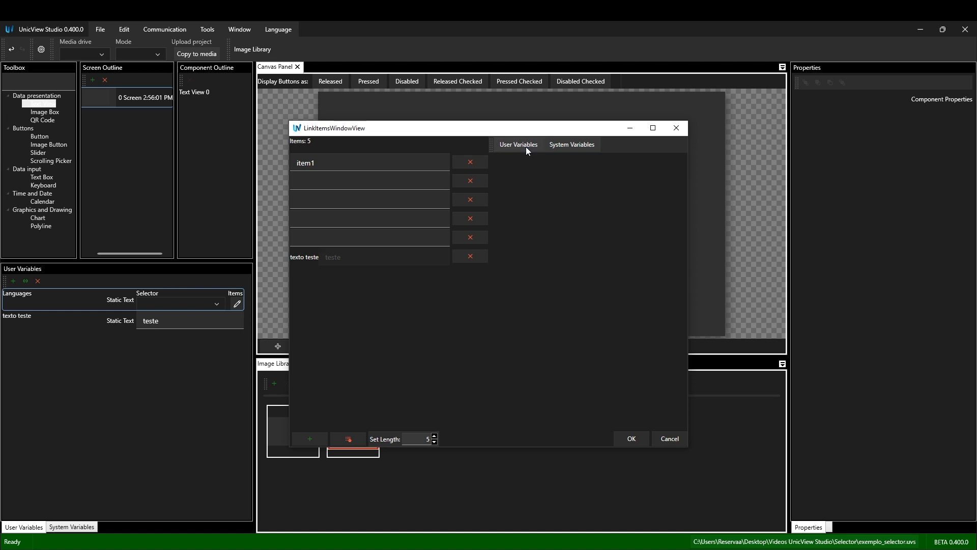
Define the Languages items as Português, English and Spanish, in that order, and accept the list.
drag(488, 189, 488, 160)
click(481, 208)
click(488, 206)
drag(478, 208, 483, 180)
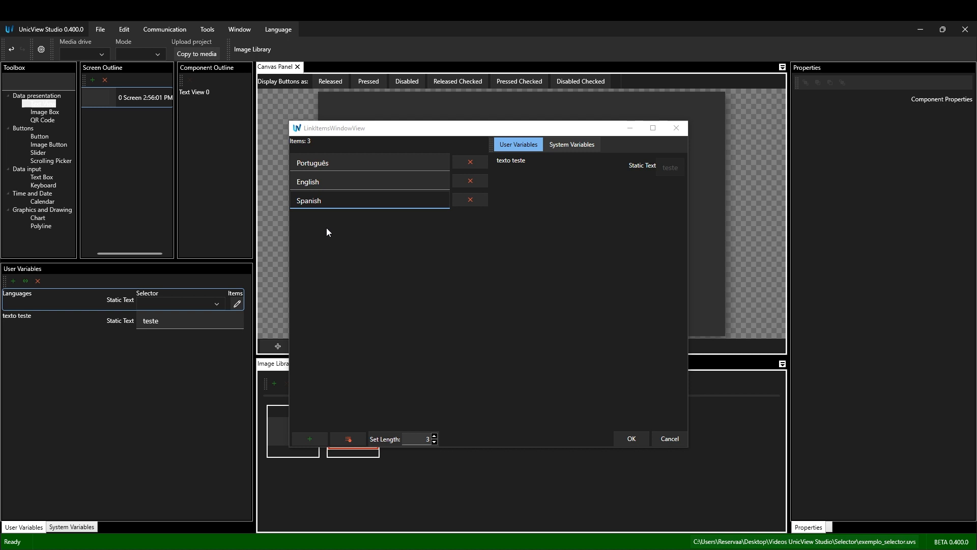
key(Tab)
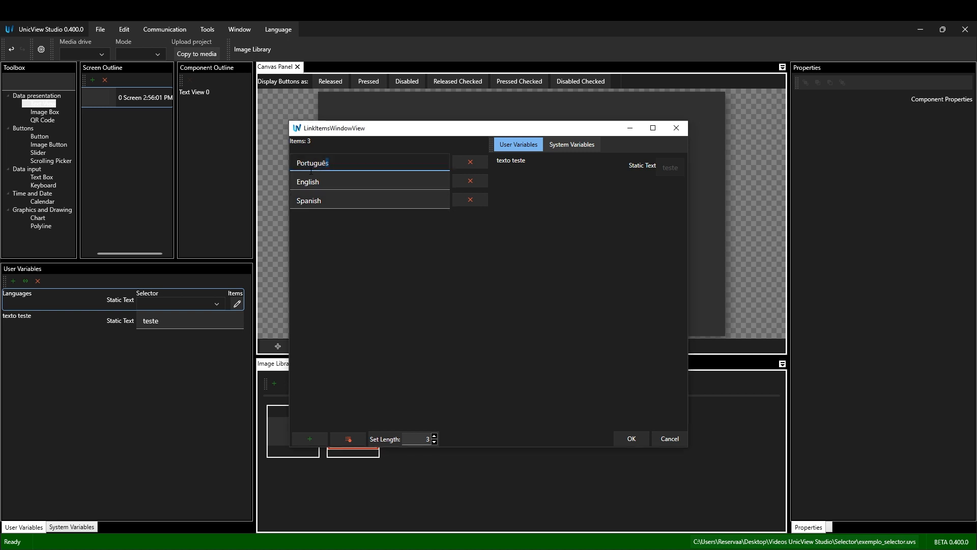
key(Tab)
click(333, 194)
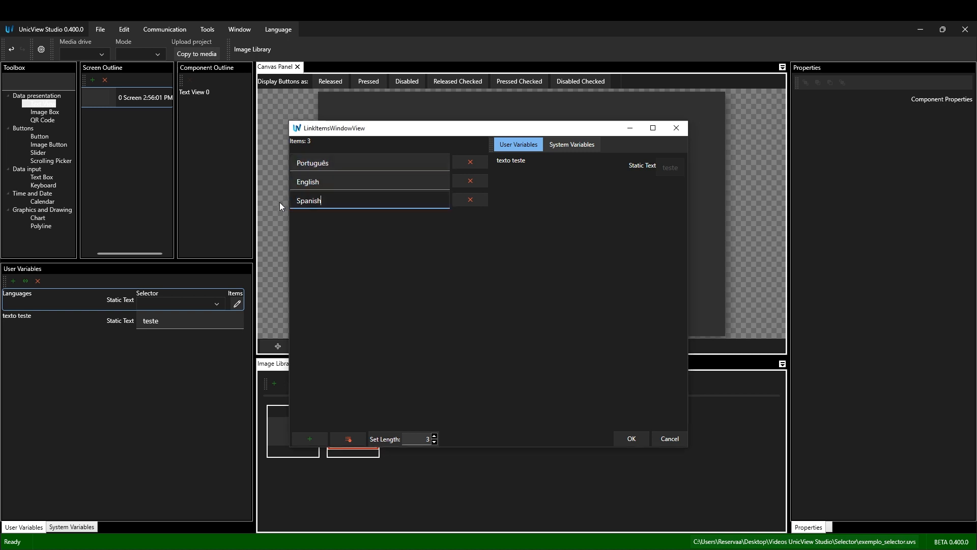
click(631, 439)
Create an Integer variable named Language Selector and assign it as the selector of the Languages variable.
click(14, 280)
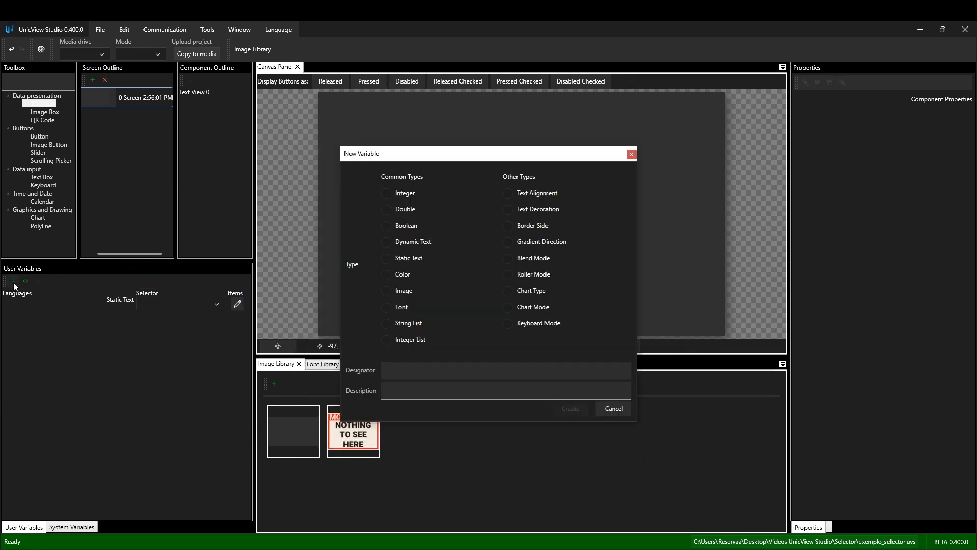
click(408, 198)
text(Language Selector)
click(571, 409)
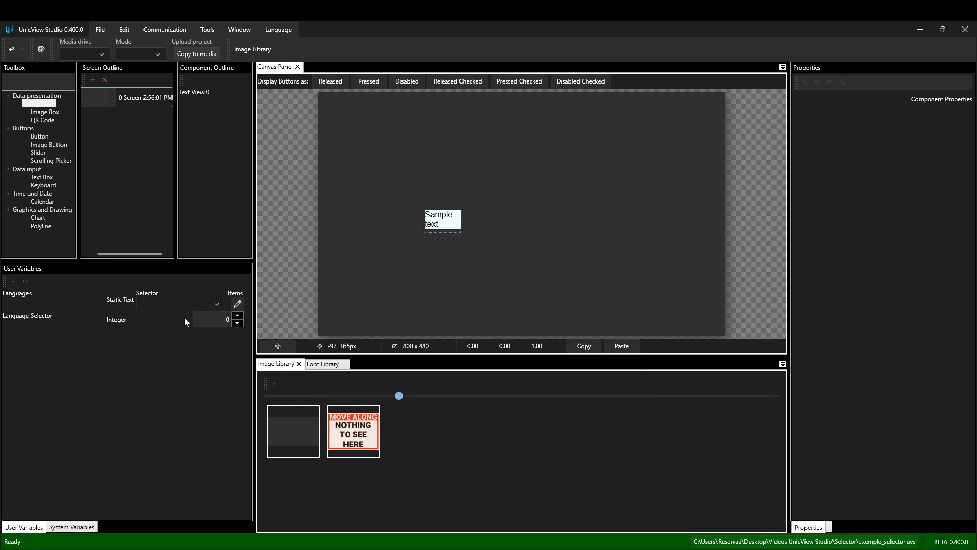
click(190, 304)
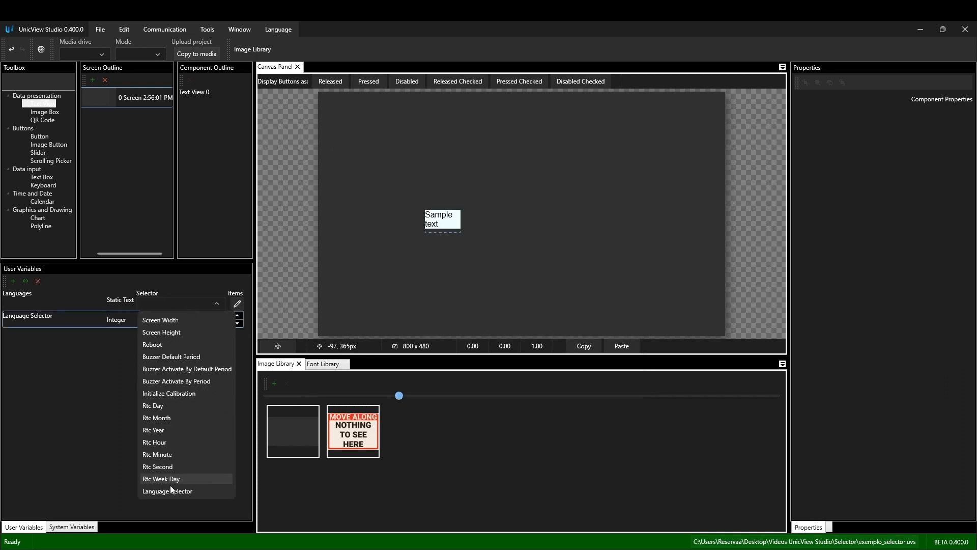
click(172, 490)
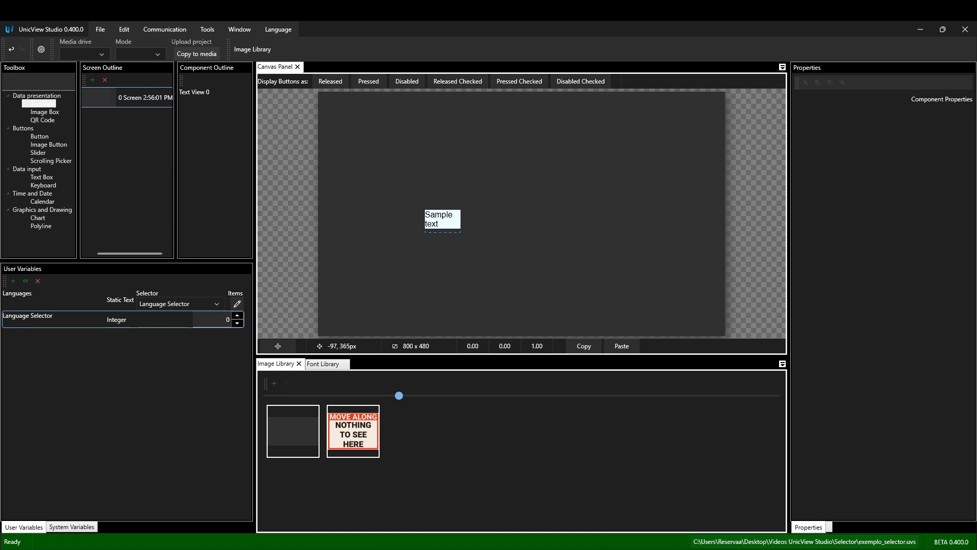
Set the Text View's text to "Language: " followed by the Languages variable, and enlarge the component to about 237 × 70 px.
click(238, 304)
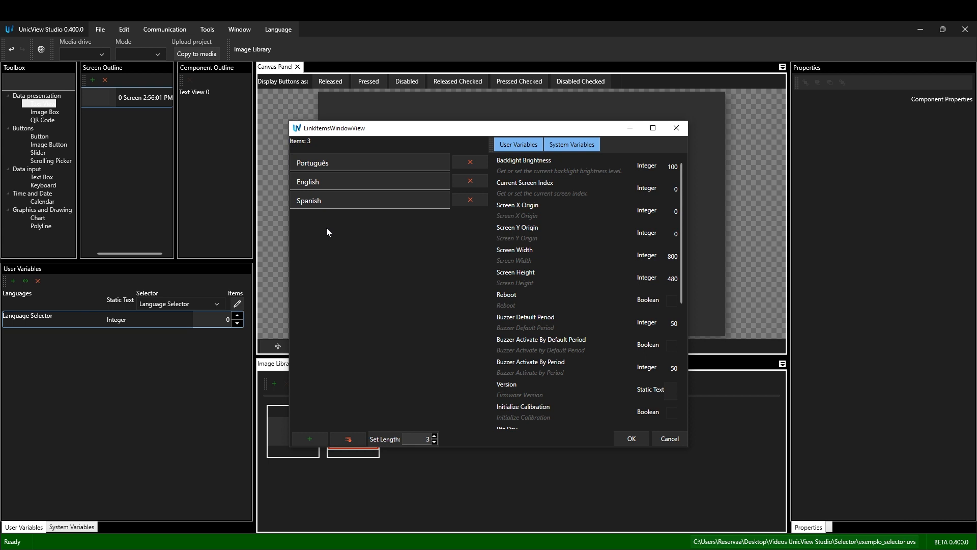
key(Return)
double_click(426, 233)
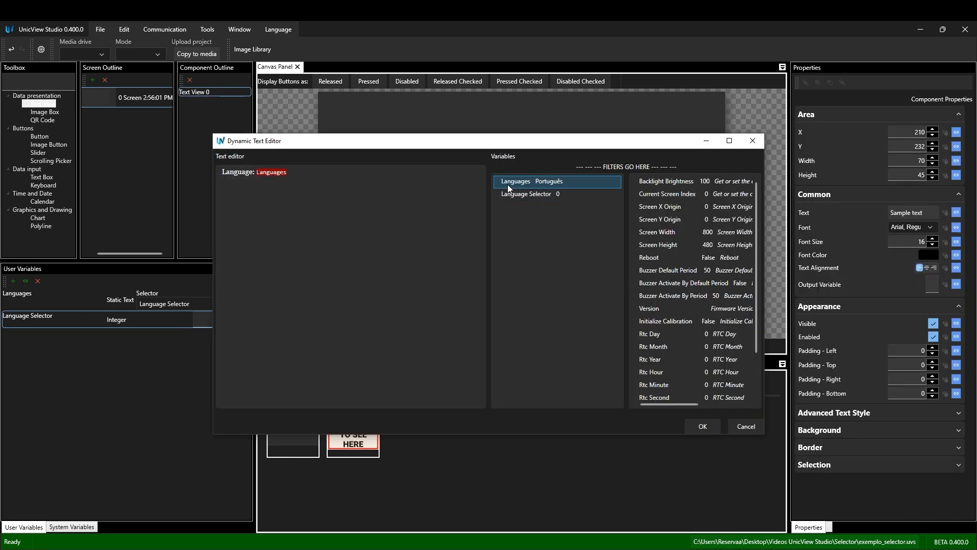
click(702, 426)
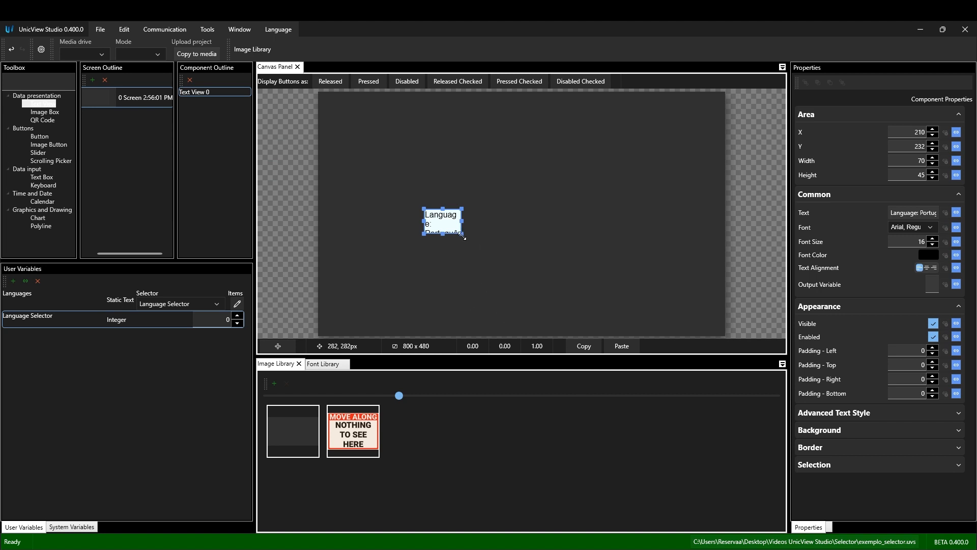
drag(463, 237, 546, 245)
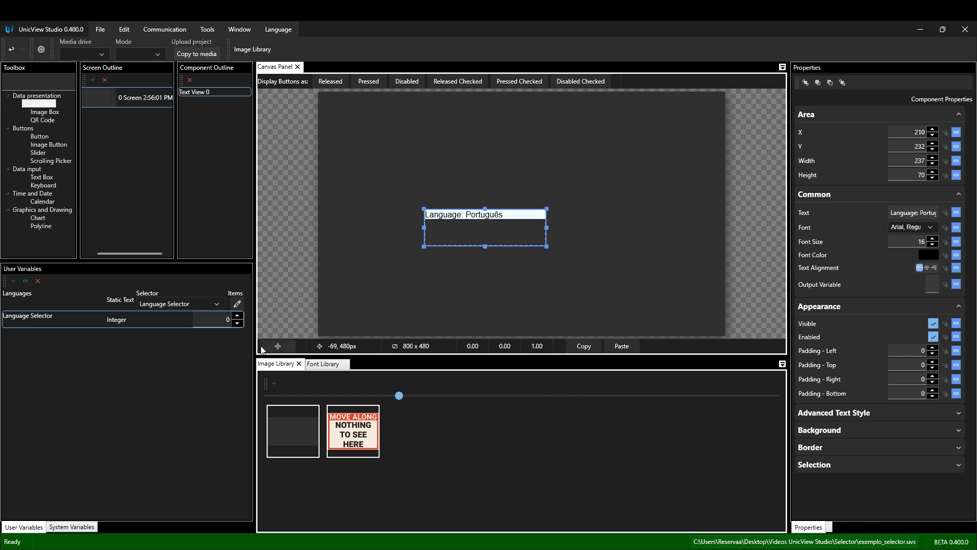
Preview the languages in the Text View by raising the Language Selector value to 2 and returning it to 0.
click(238, 316)
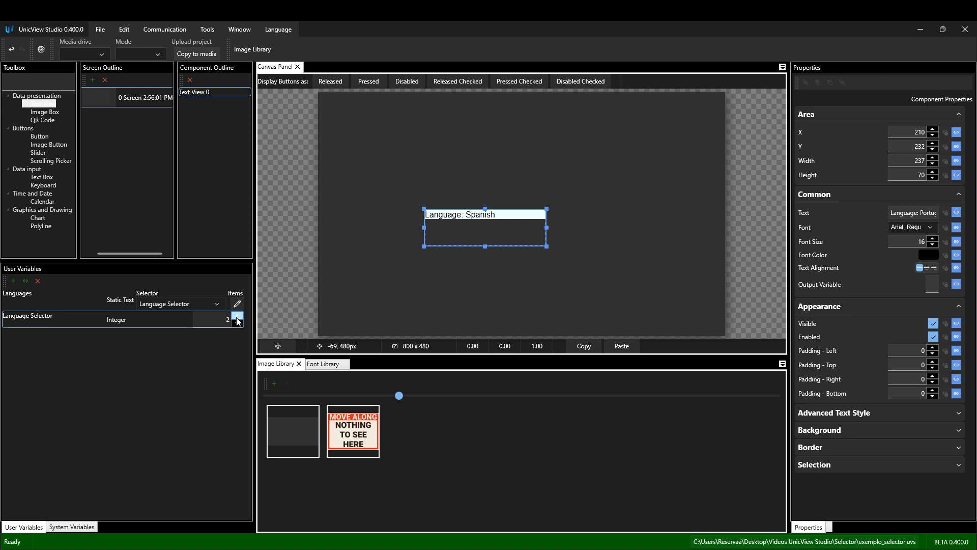
click(238, 322)
Switch to File Explorer and import br_icon_128192.png, spain.png and united-kingdom.png from the flags folder into the Image Library.
key(alt+Tab)
drag(446, 391, 585, 316)
drag(533, 212, 739, 146)
drag(649, 266, 438, 443)
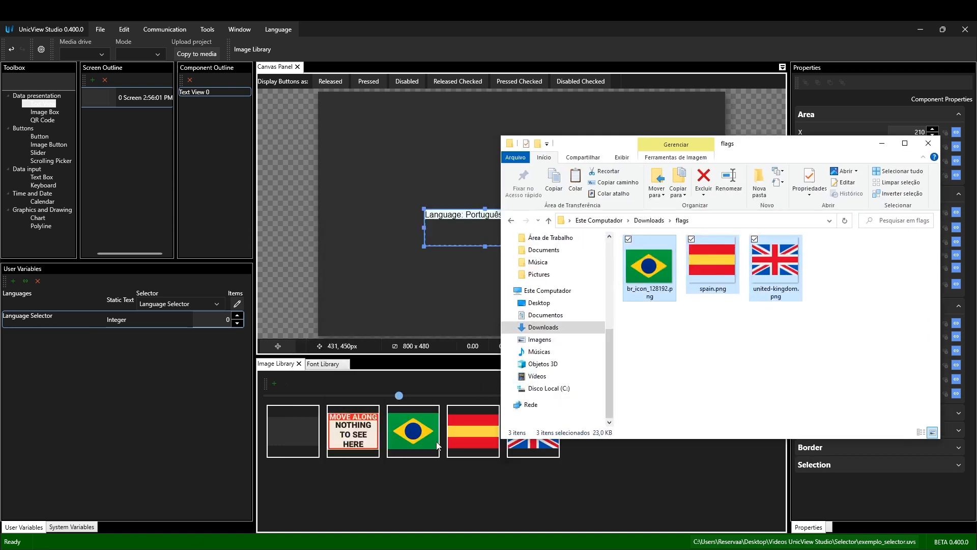
Create a selector variable of type Image with the designator Flags.
click(14, 281)
click(404, 290)
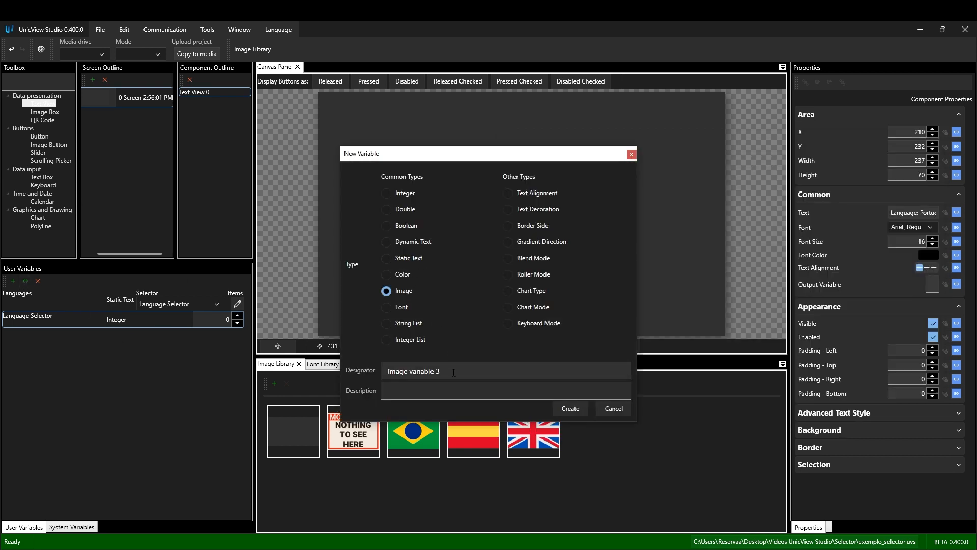
triple_click(453, 373)
text(Flags)
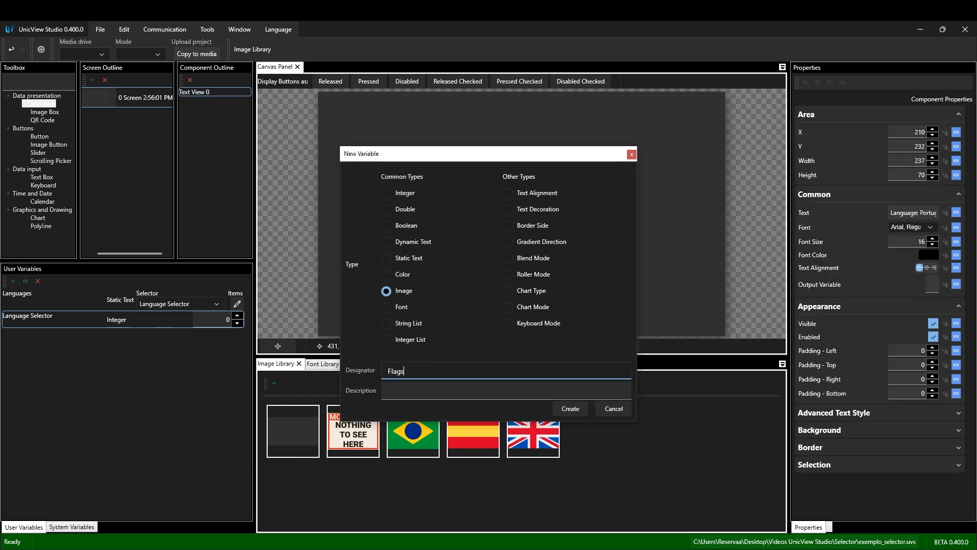
click(575, 412)
click(237, 344)
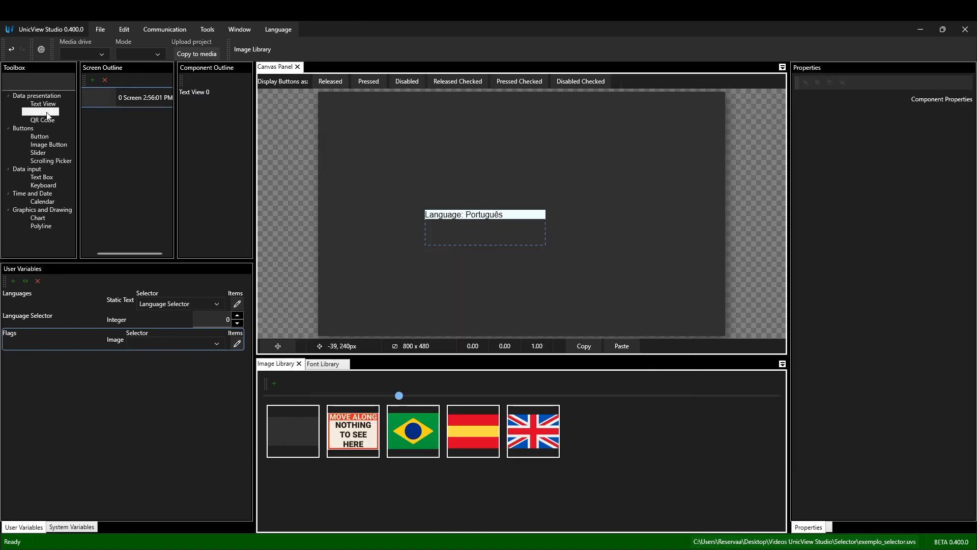
Place an Image Box above the language text at about X 288, Y 136 and bind its image to the Flags variable.
click(466, 164)
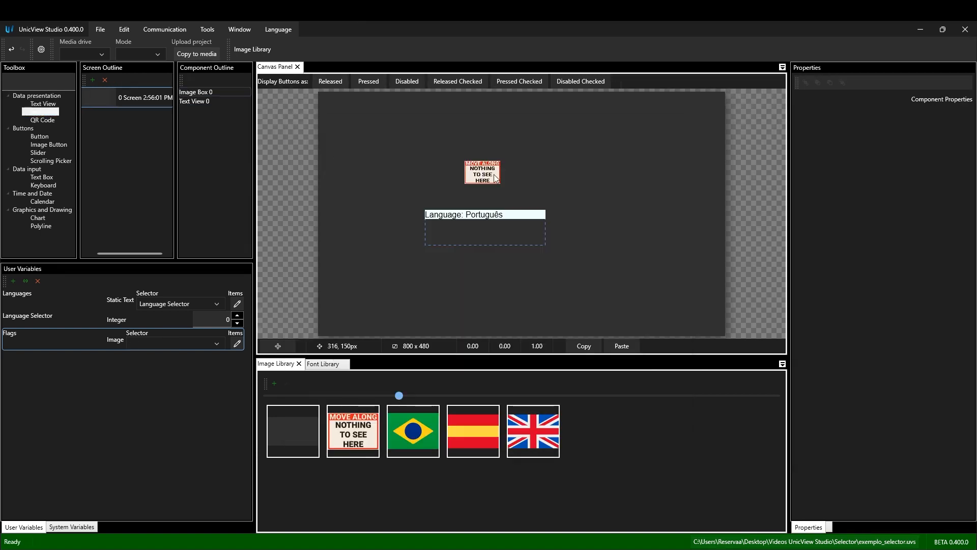
click(956, 214)
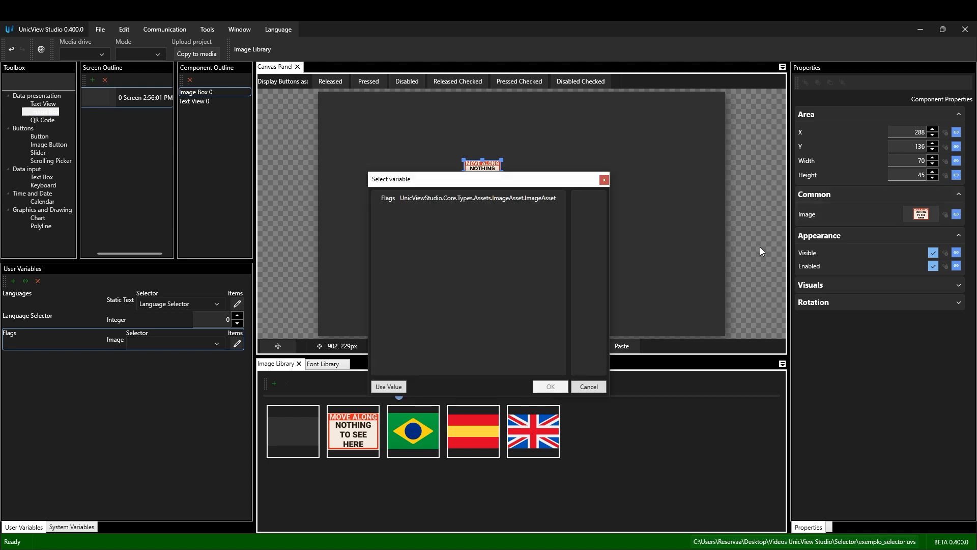
click(391, 200)
click(552, 388)
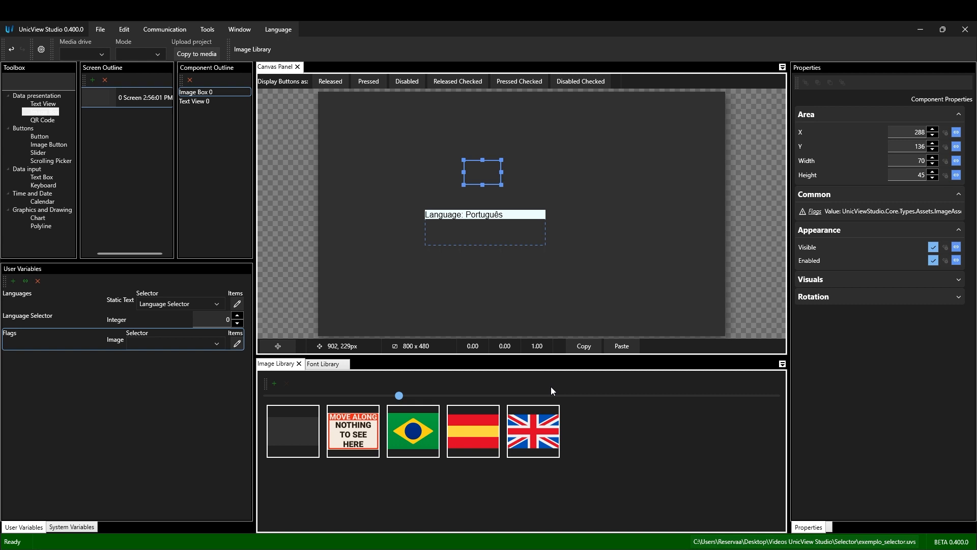
Set the selector of the Flags image variable to Language Selector.
click(220, 344)
scroll(204, 376, down, 5)
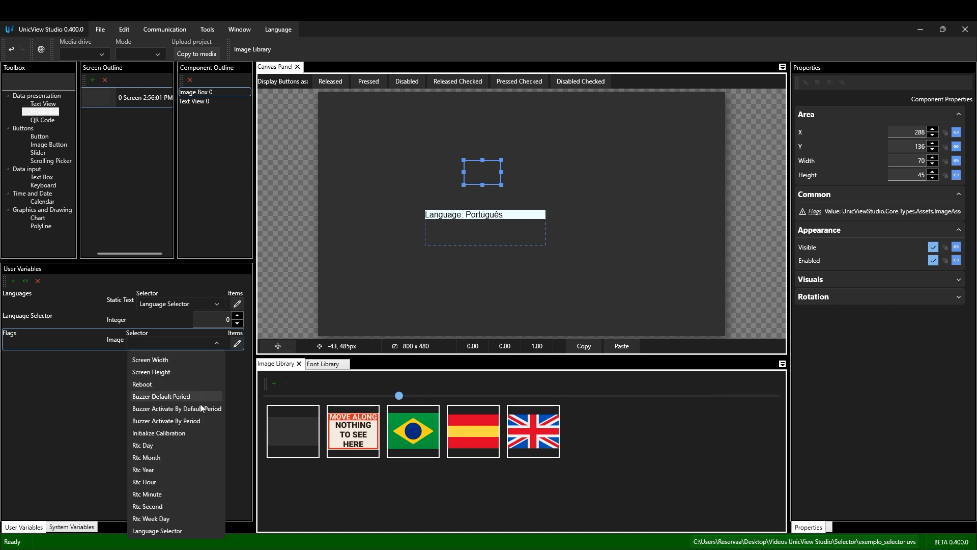
click(158, 532)
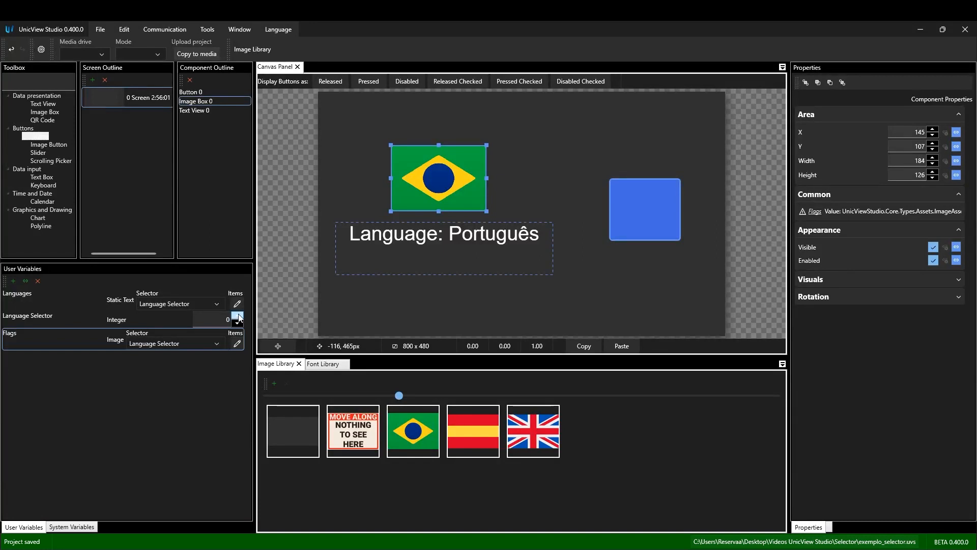
Preview the flags and language texts together by raising the Language Selector value to 2 and stepping it back to 0.
click(239, 318)
click(239, 318)
click(238, 323)
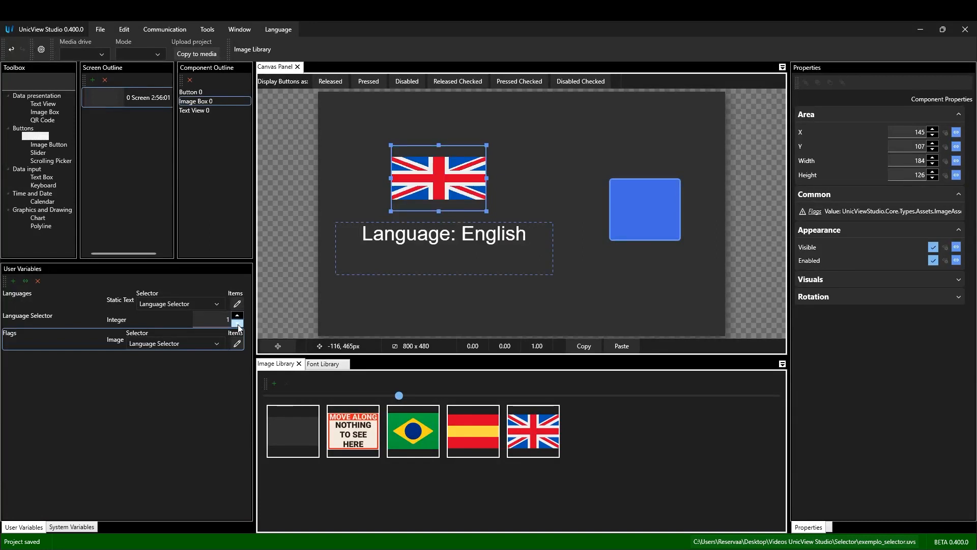
click(238, 323)
click(238, 317)
click(238, 324)
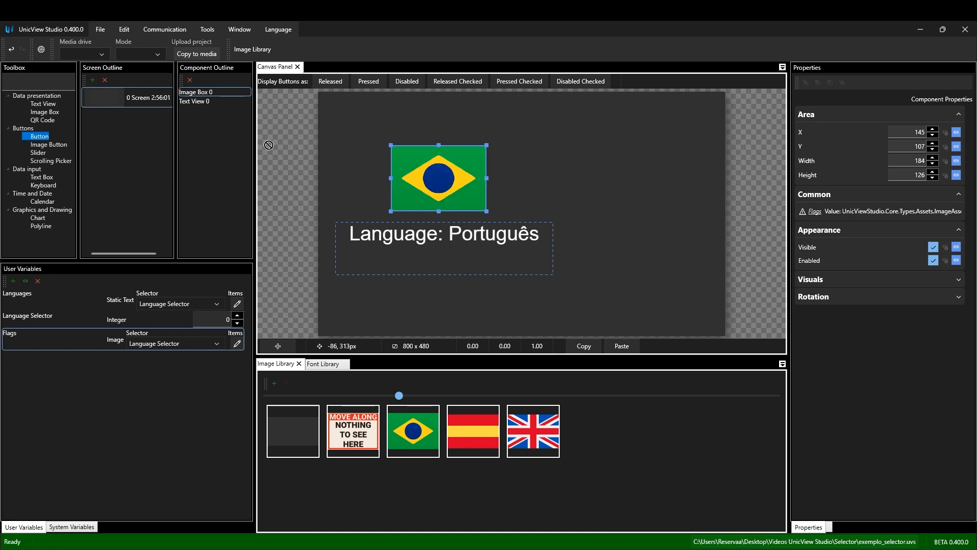
Draw a button about 141 by 123 px beside the flag and give it an On Release Increment Variable action bound to Language Selector.
mouse_move(616, 188)
mouse_down()
mouse_move(703, 253)
mouse_move(679, 231)
mouse_move(689, 252)
mouse_up()
click(951, 290)
click(873, 349)
click(940, 305)
click(371, 199)
double_click(371, 199)
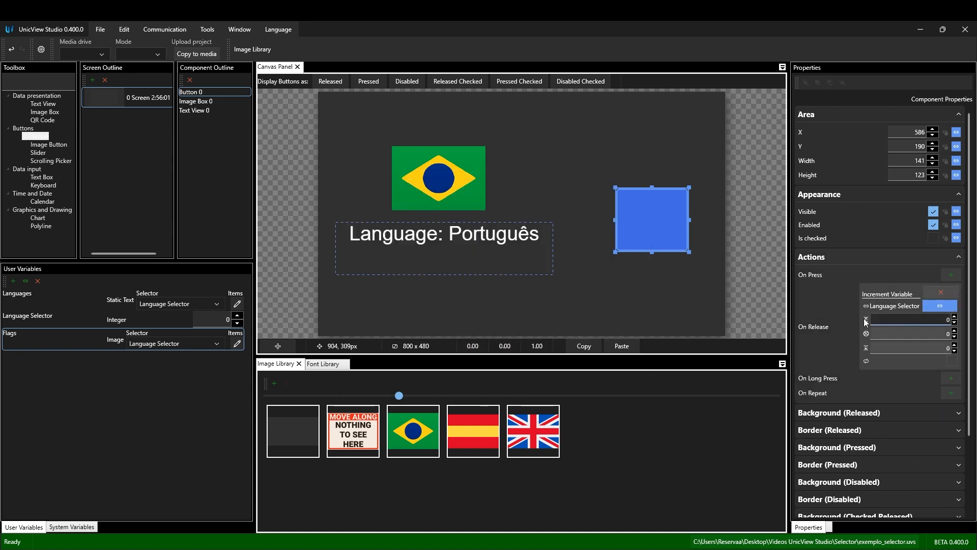
click(935, 347)
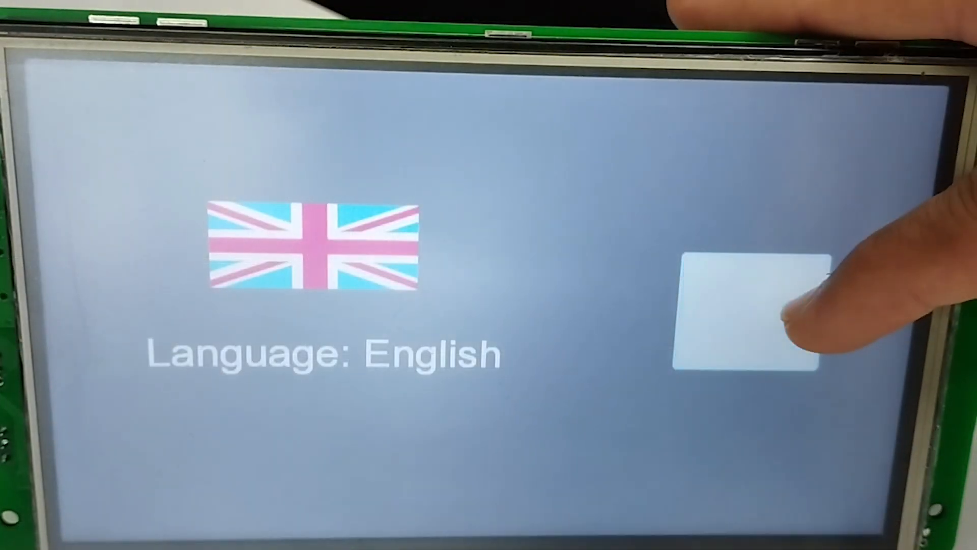
click(787, 318)
click(789, 316)
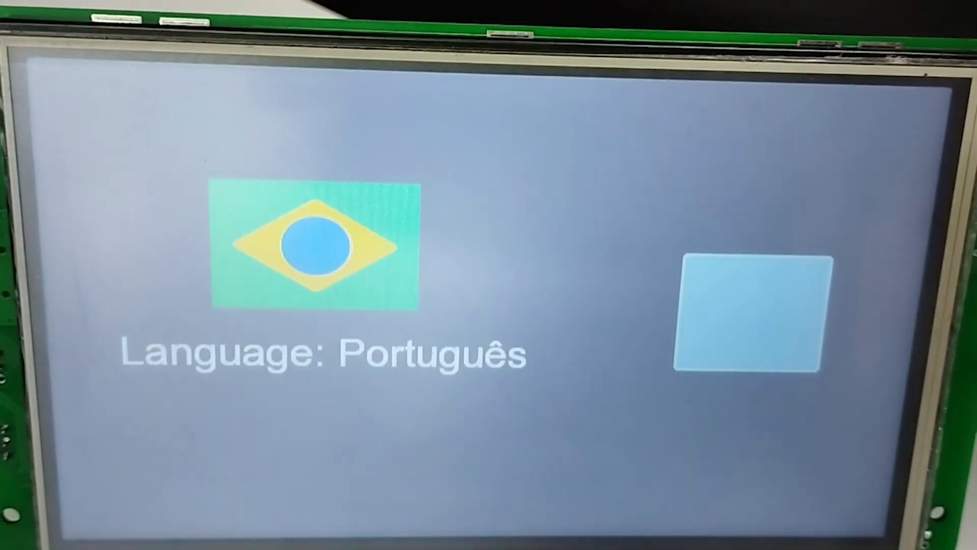